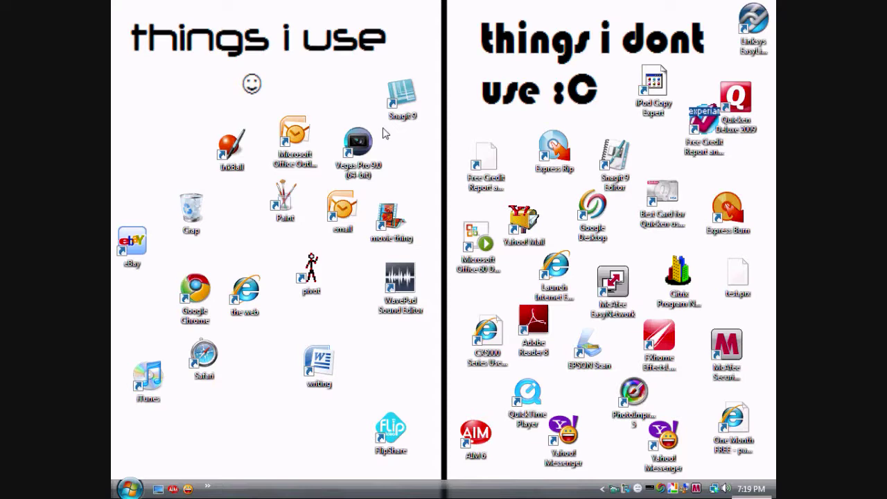
Step: Launch Pivot, allow it to run, dismiss the ReadMe notice and maximize the window
double_click(314, 278)
click(478, 259)
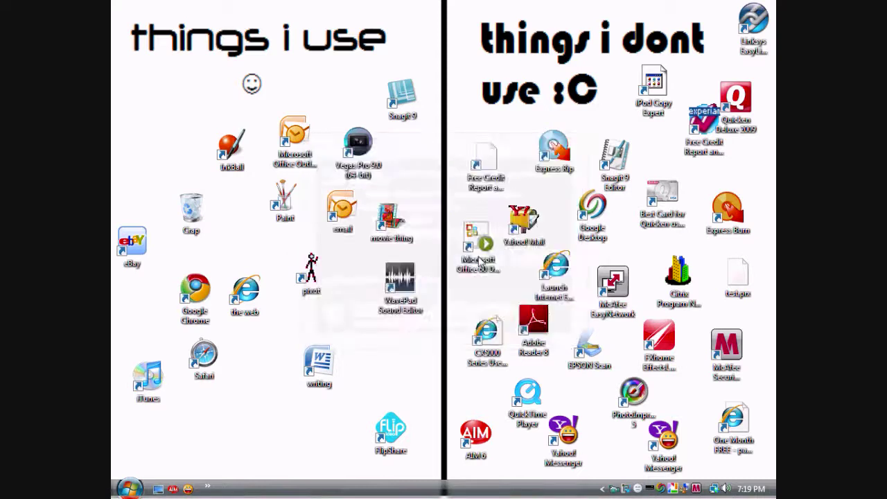
click(440, 267)
click(627, 64)
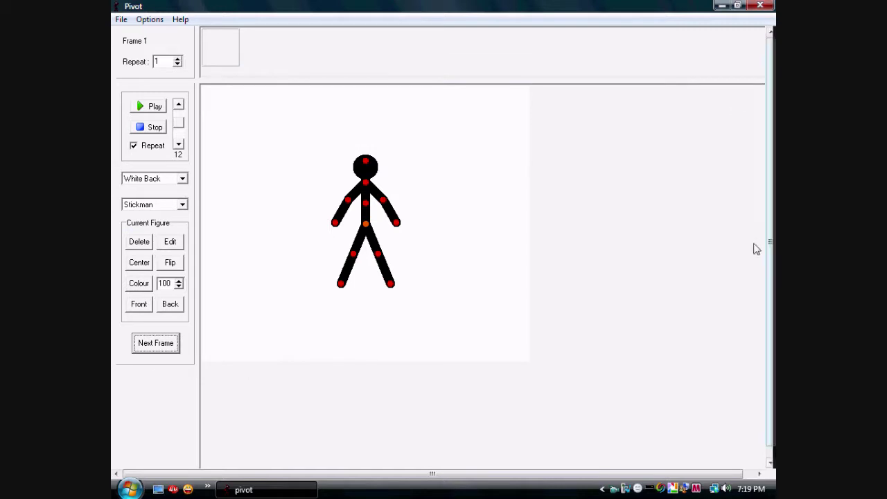
Step: Change the animation height from 425 to 360, making the canvas 640 by 360
click(149, 20)
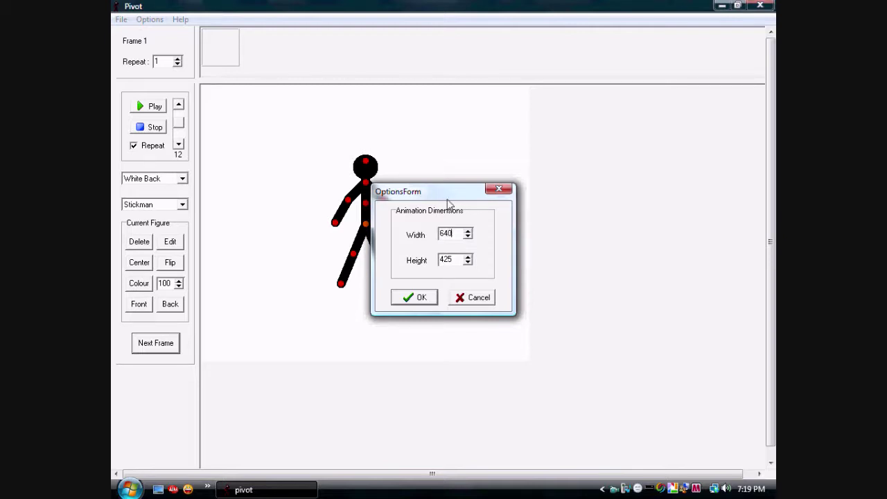
drag(457, 260, 439, 261)
text(360)
click(428, 299)
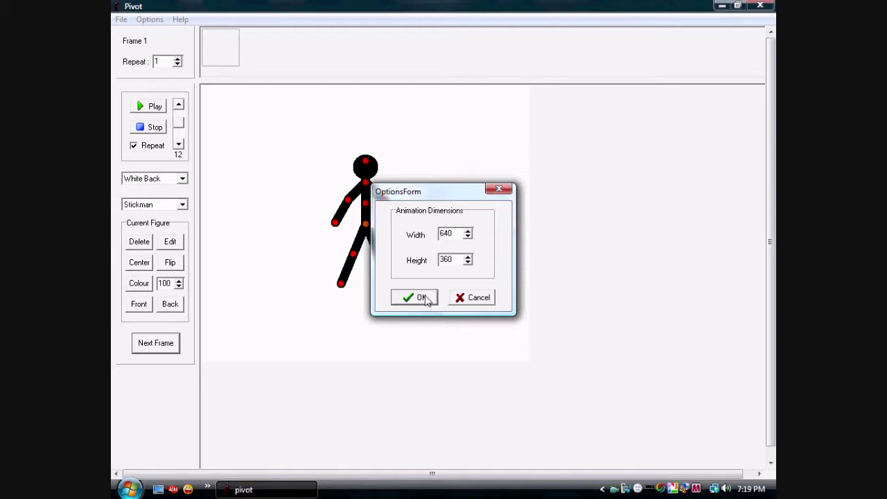
Step: Add two more frames, then save the animation as an Animated GIF named 'yuo'
click(158, 351)
click(148, 336)
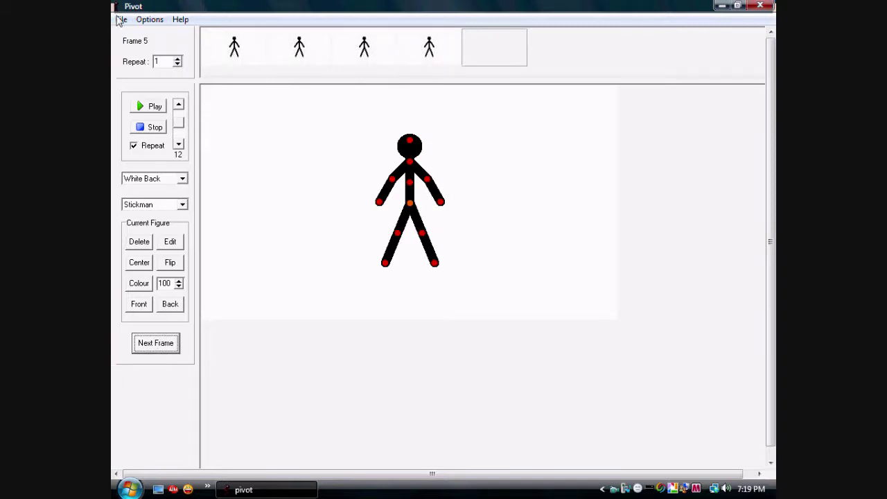
click(121, 20)
click(156, 58)
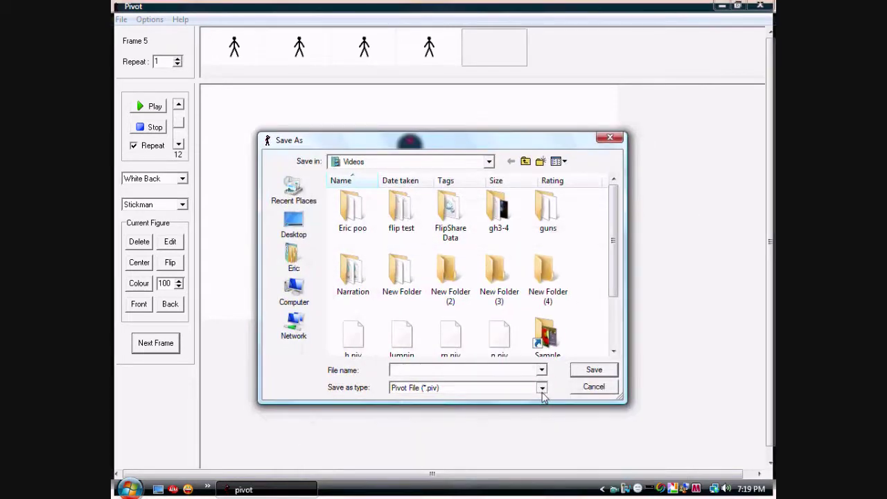
click(541, 387)
click(476, 406)
click(442, 370)
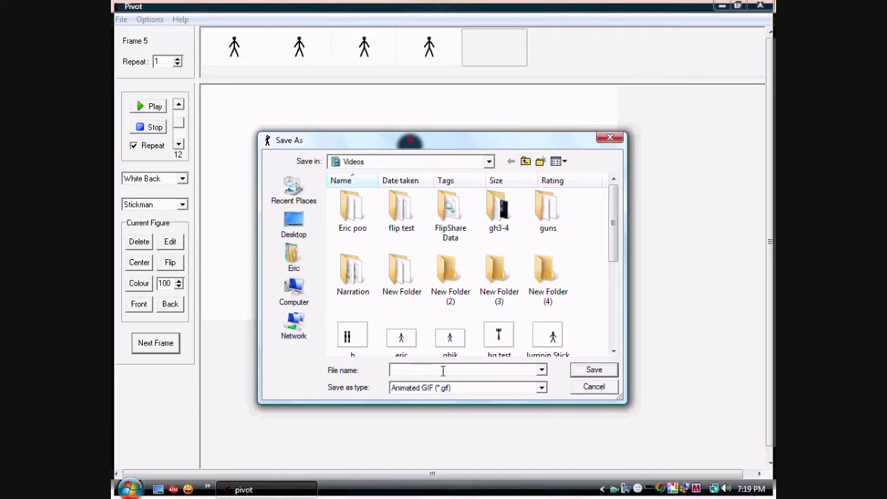
text(yuo)
Step: Confirm the save and try GIF options with Crop and Palette off, Resize 95, Super Sample 4
click(595, 370)
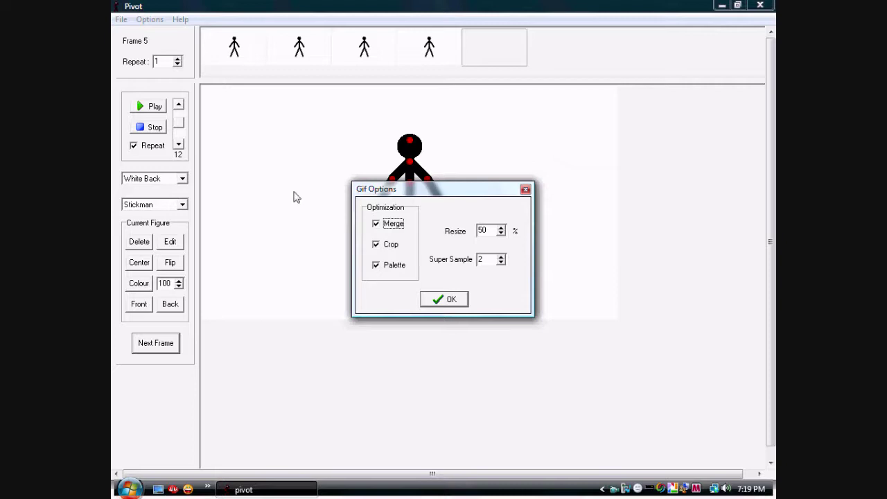
click(380, 247)
click(376, 266)
drag(499, 230, 431, 229)
text(95)
double_click(483, 260)
text(4)
Step: Accept GIF options with Merge off, Crop and Palette on, Resize 100 and Super Sample 2
click(376, 225)
click(377, 245)
click(375, 266)
drag(487, 230, 458, 229)
text(00)
drag(491, 264, 428, 273)
text(2)
click(449, 299)
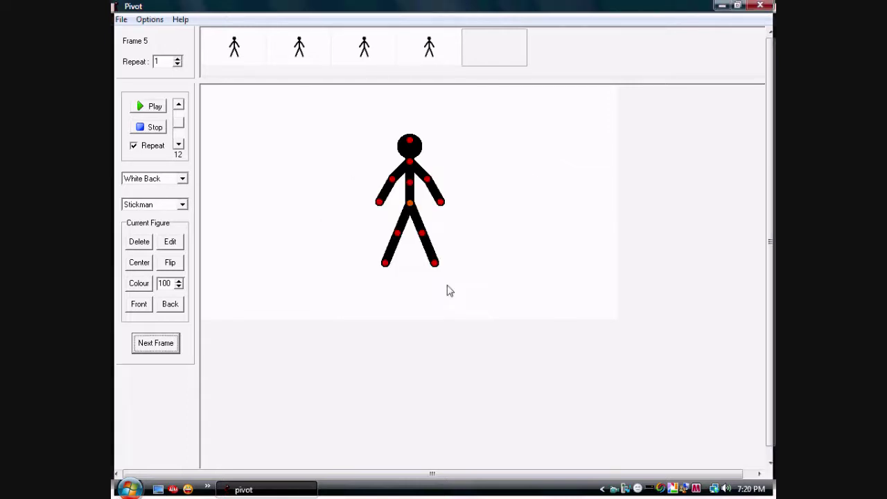
Step: Minimize Pivot and launch Windows Movie Maker from its desktop shortcut
click(722, 6)
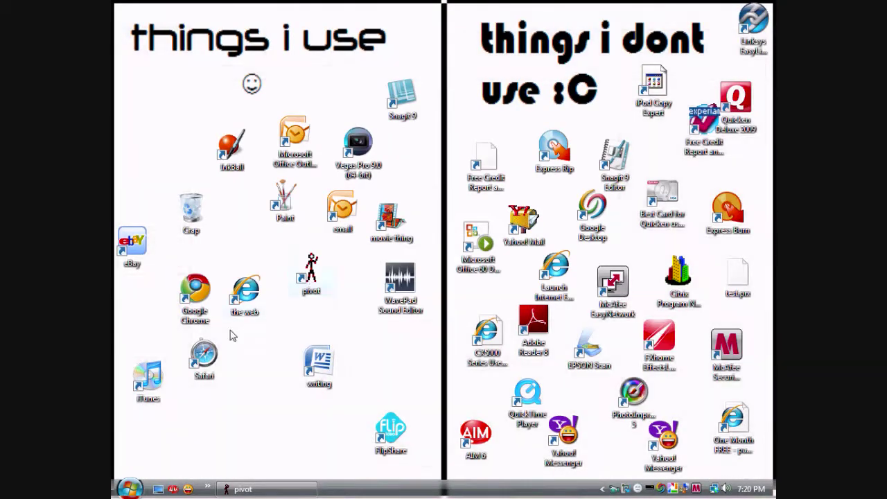
double_click(387, 218)
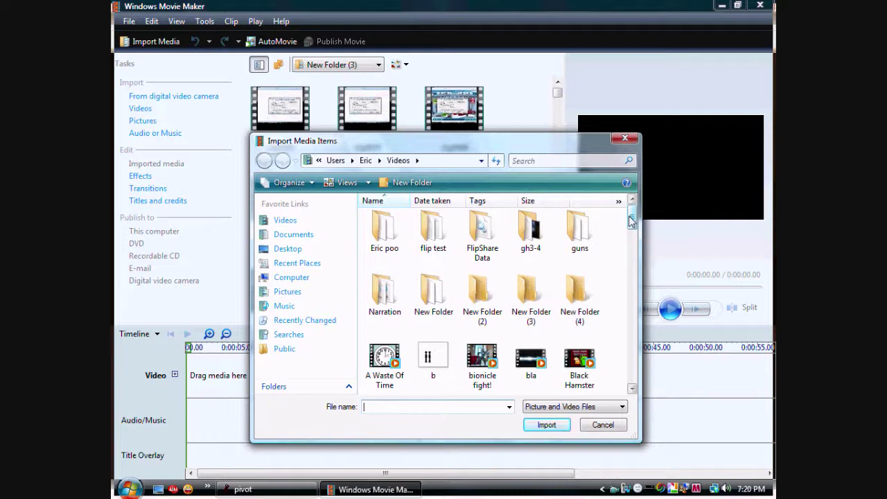
Step: Import the 'yuo' GIF from the Videos folder with the file type set to All Files
click(298, 292)
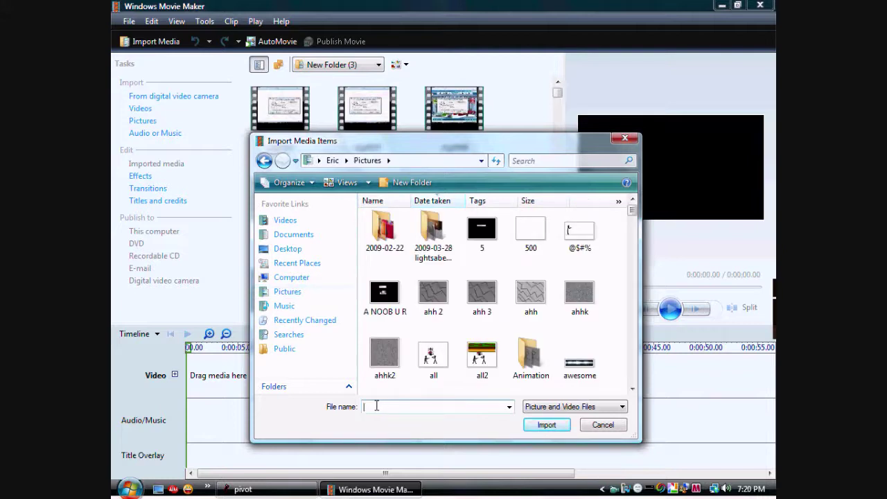
text(yuo)
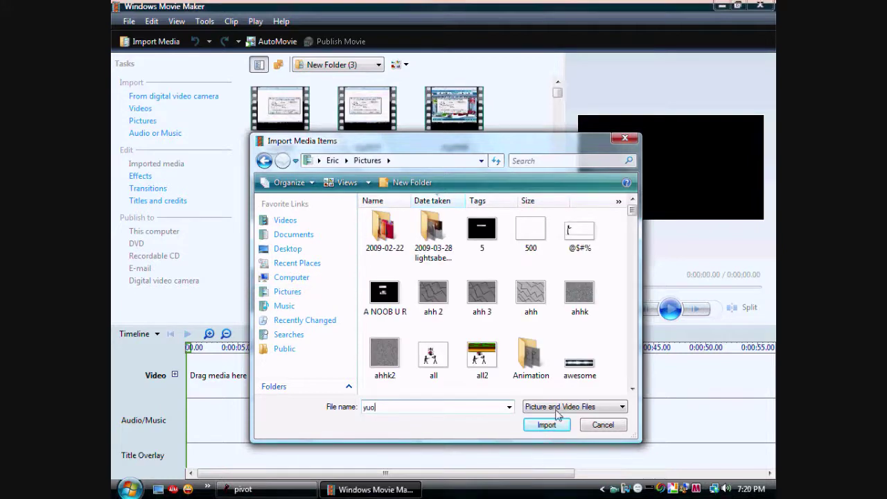
key(BackSpace)
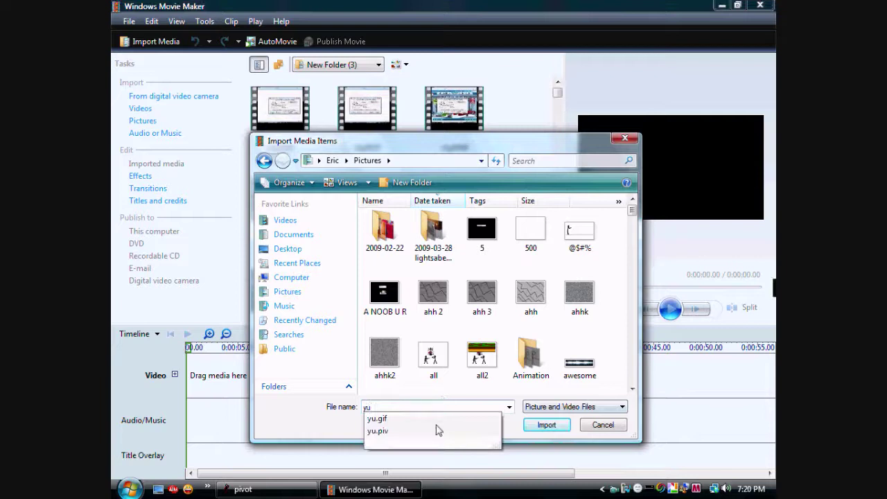
click(601, 412)
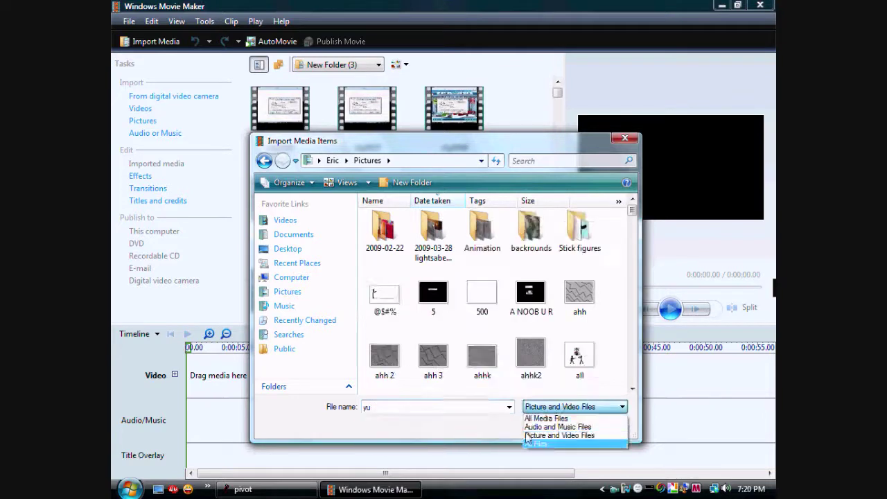
click(553, 444)
click(467, 411)
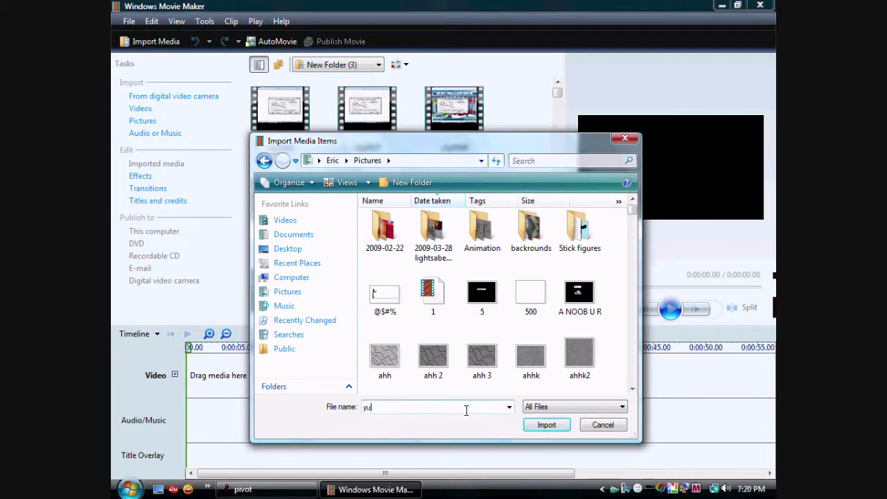
key(BackSpace)
key(BackSpace)
text(yu)
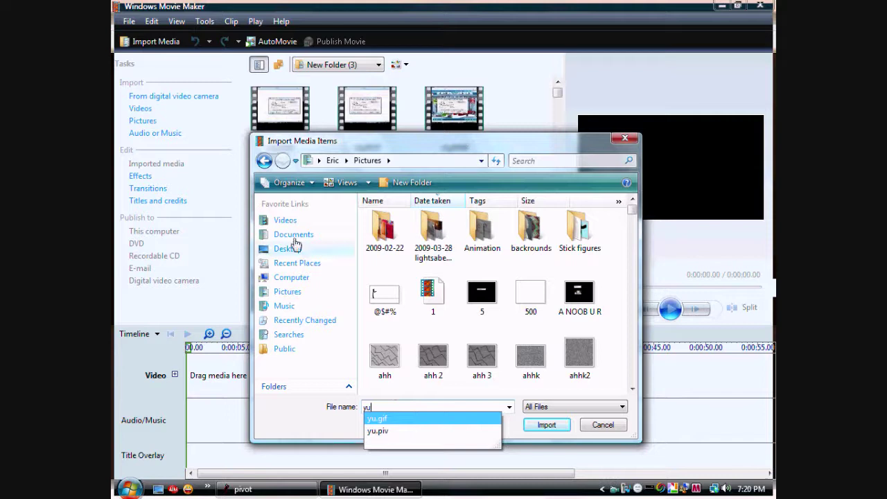
click(285, 220)
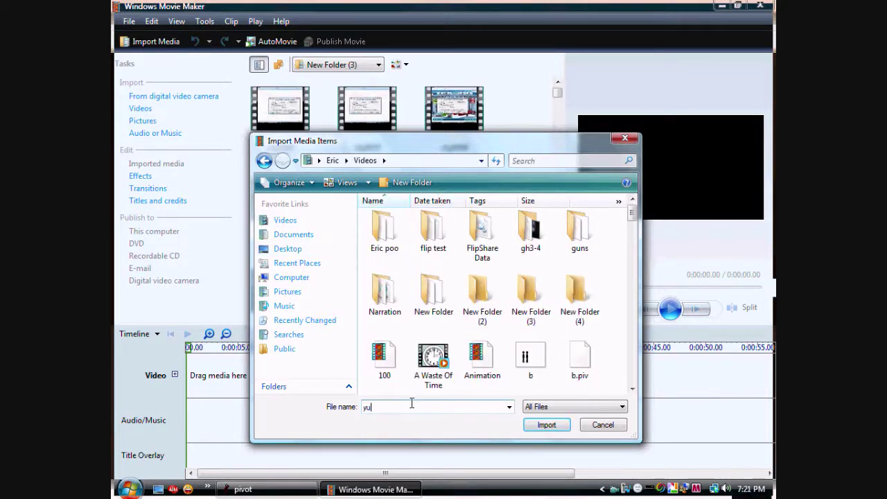
click(531, 424)
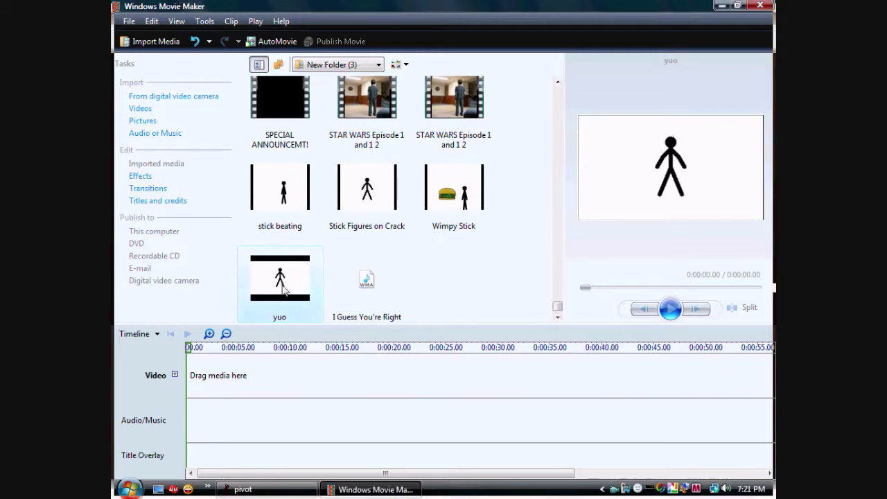
Step: Place the yuo clip at 0:00 on the timeline's Video track
drag(282, 286, 205, 363)
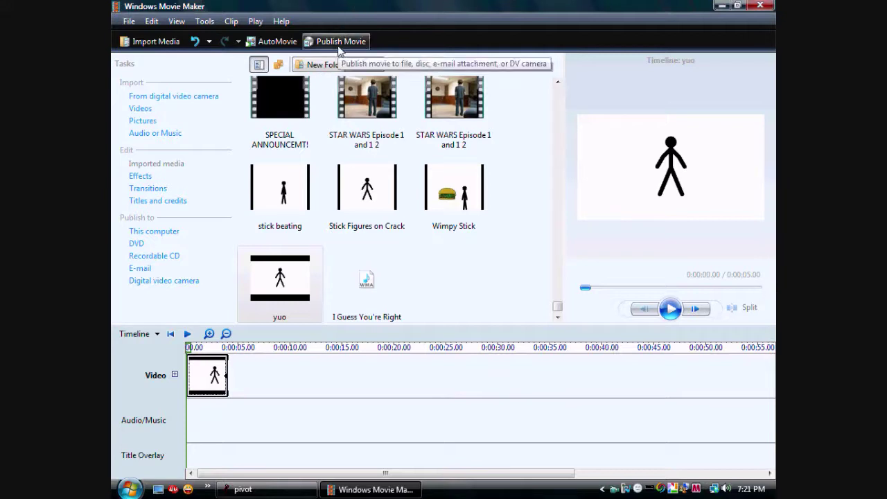
Step: Start publishing the movie, name it 'plow' and continue to the quality settings
click(153, 235)
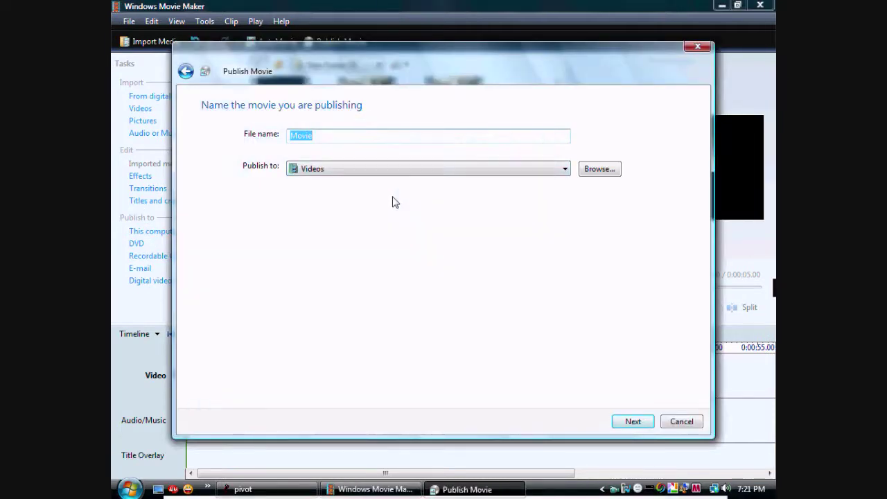
text(pl)
text(ow)
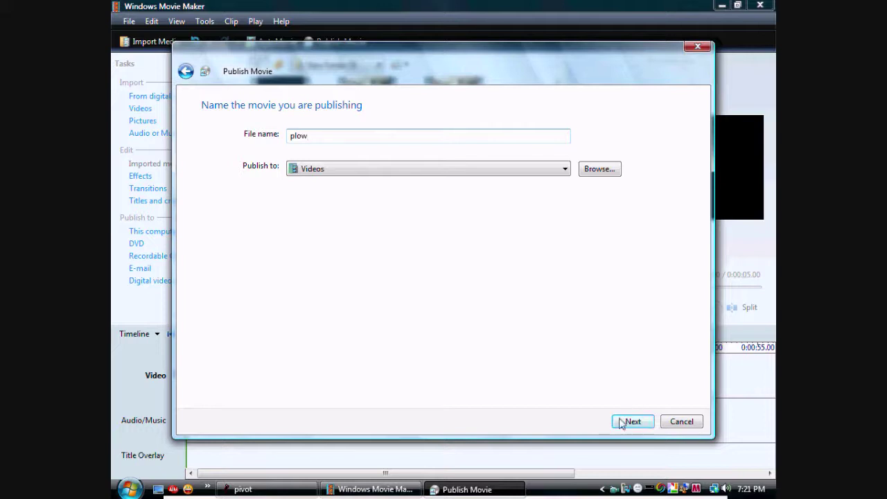
click(629, 421)
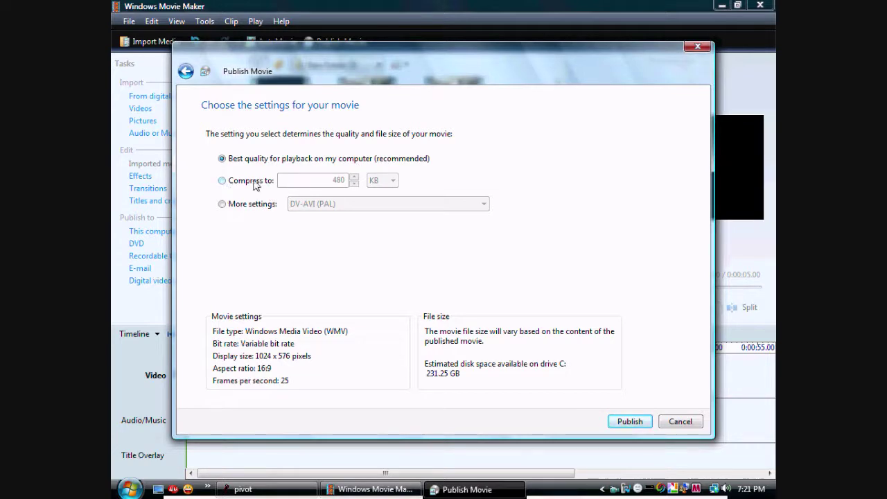
Step: Try the DVD widescreen and Windows Media HD 720p (PAL) presets, then cancel publishing
click(223, 206)
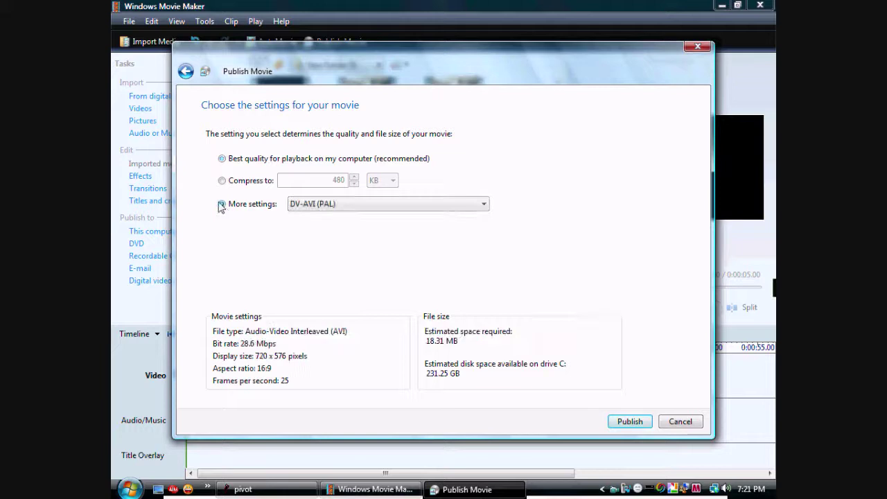
click(348, 207)
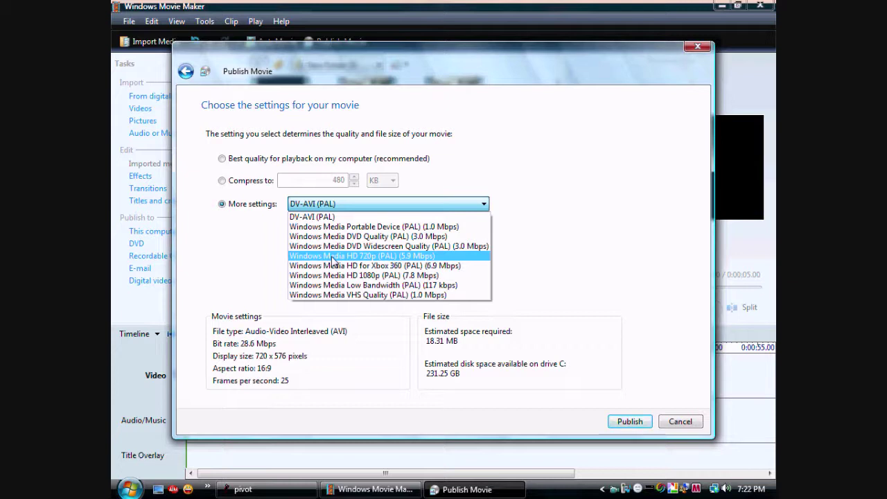
click(333, 246)
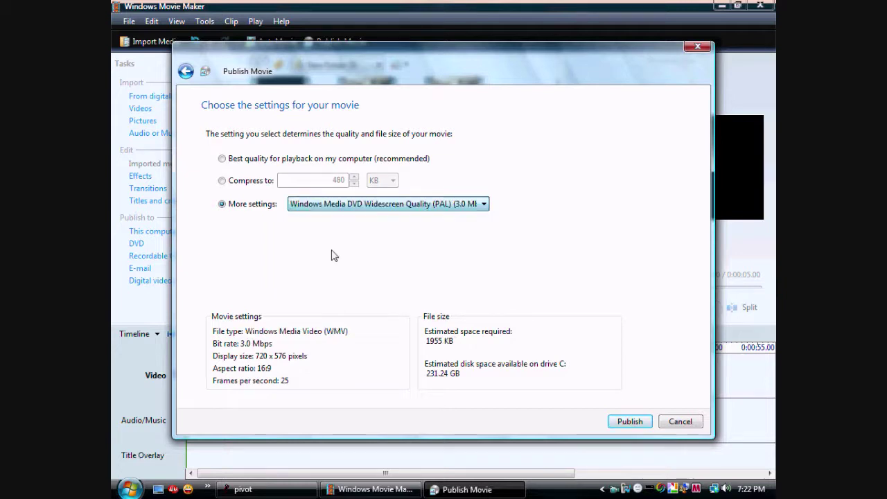
click(415, 205)
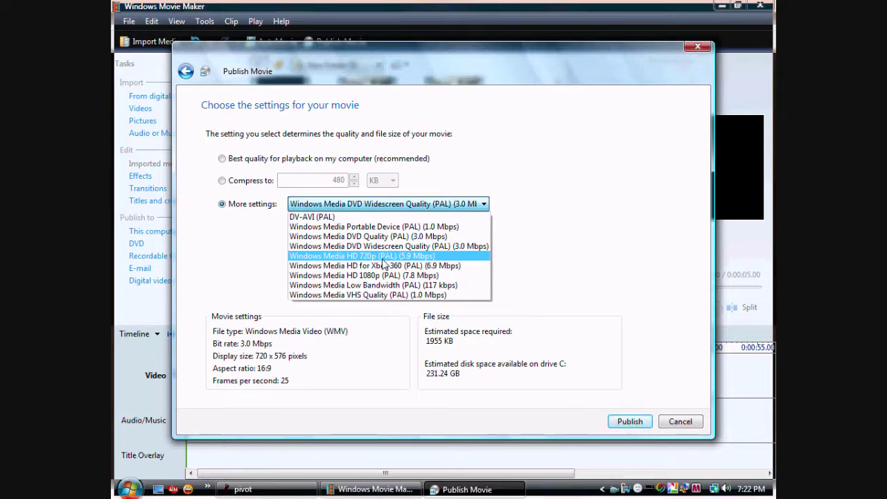
click(382, 258)
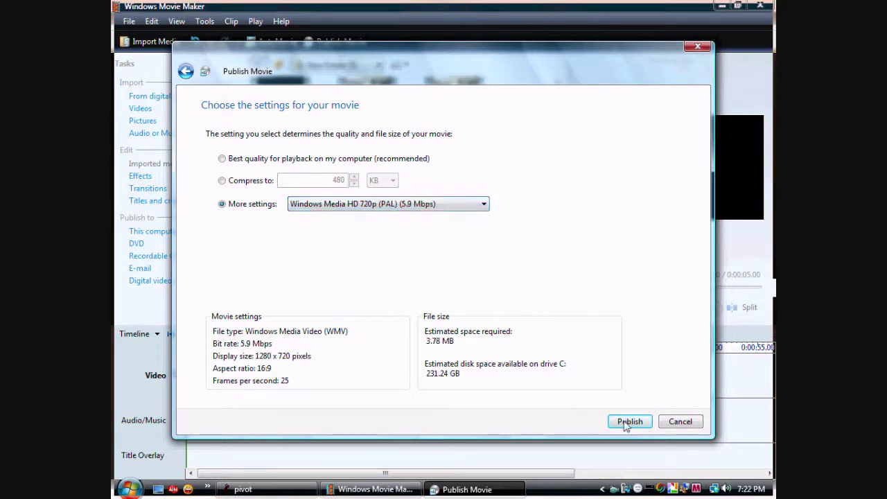
click(681, 421)
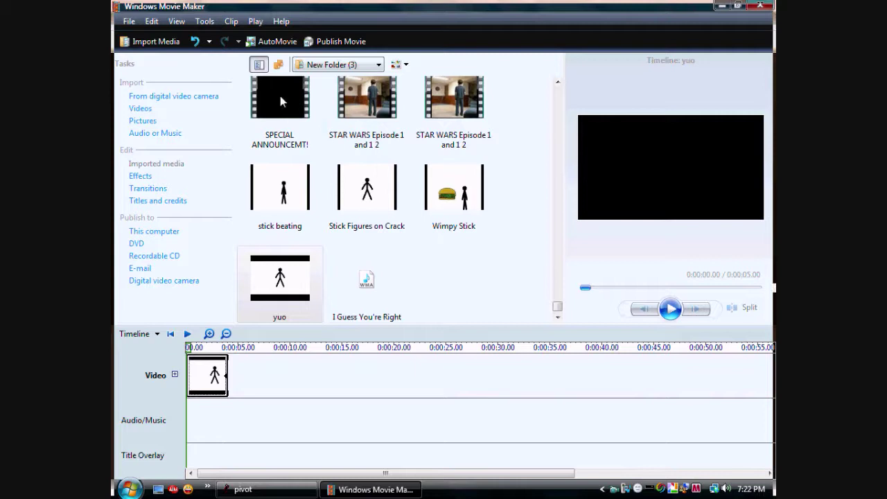
Step: Set the aspect ratio to 4:3 on the Advanced tab of Tools > Options
click(206, 23)
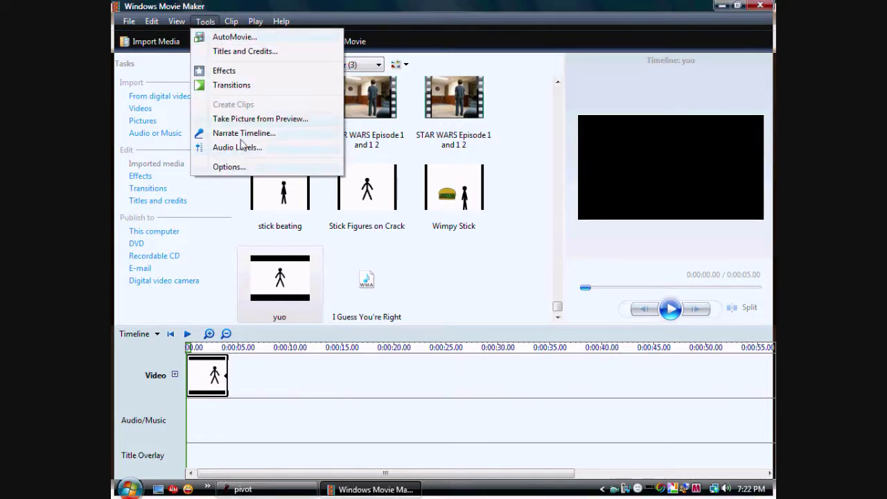
click(236, 168)
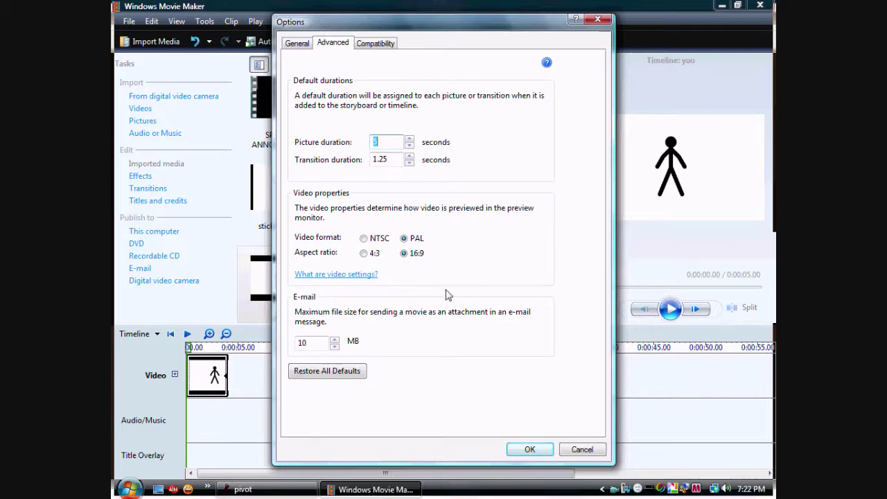
click(364, 253)
click(528, 449)
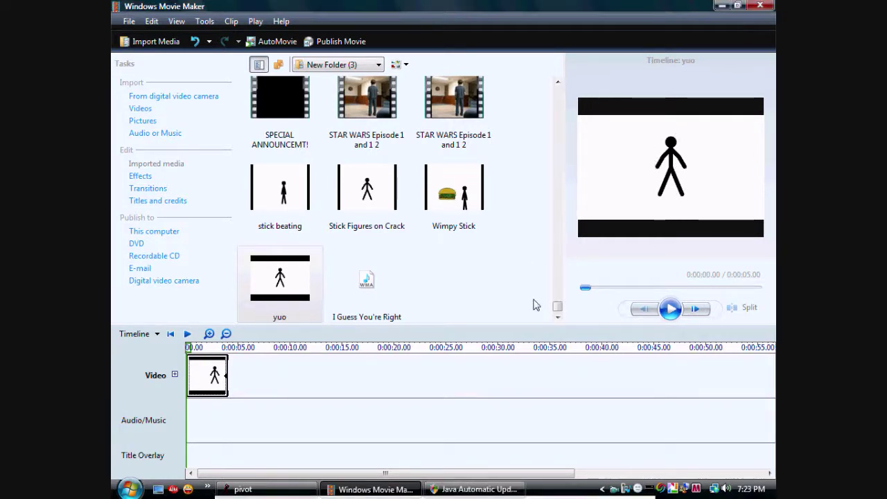
Step: Switch the Advanced aspect ratio in Tools > Options back to 16:9
click(205, 22)
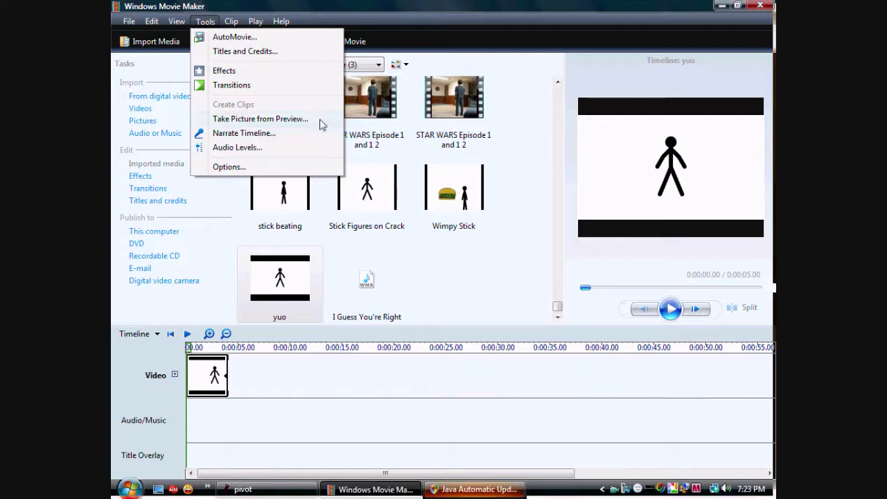
click(287, 166)
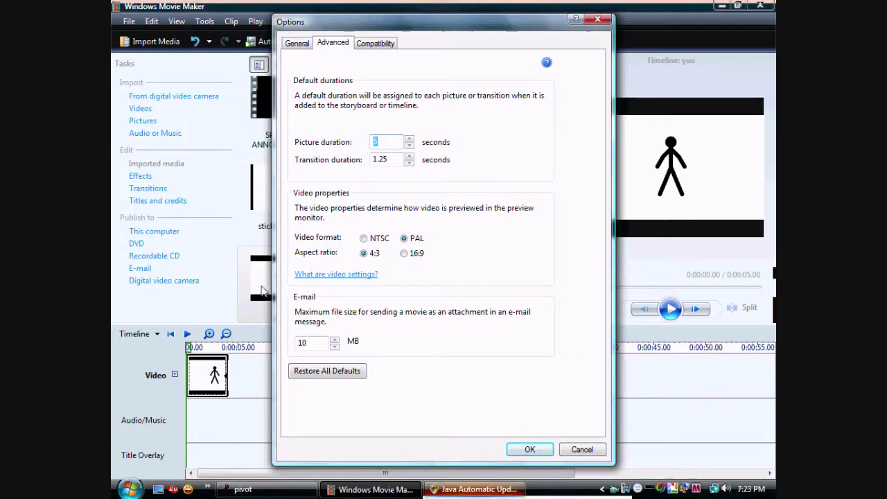
click(403, 253)
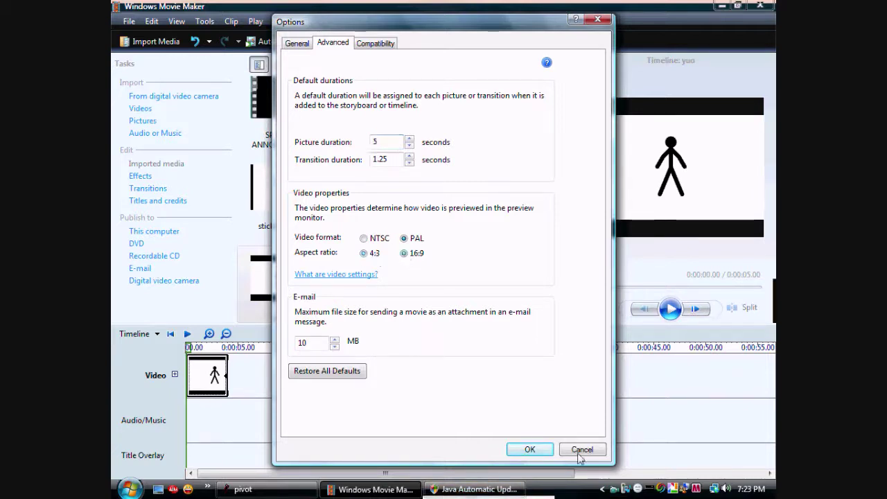
click(529, 449)
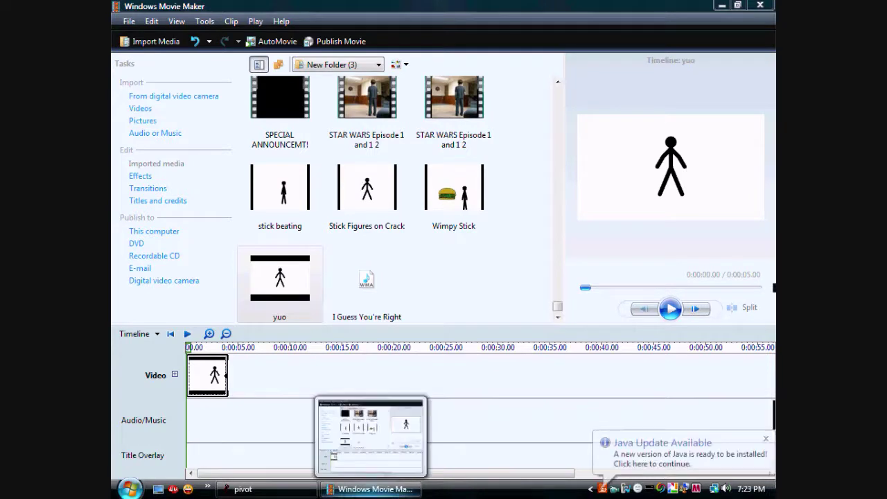
Step: Quit Windows Movie Maker and Pivot Stickfigure Animator, declining to save either project
click(766, 438)
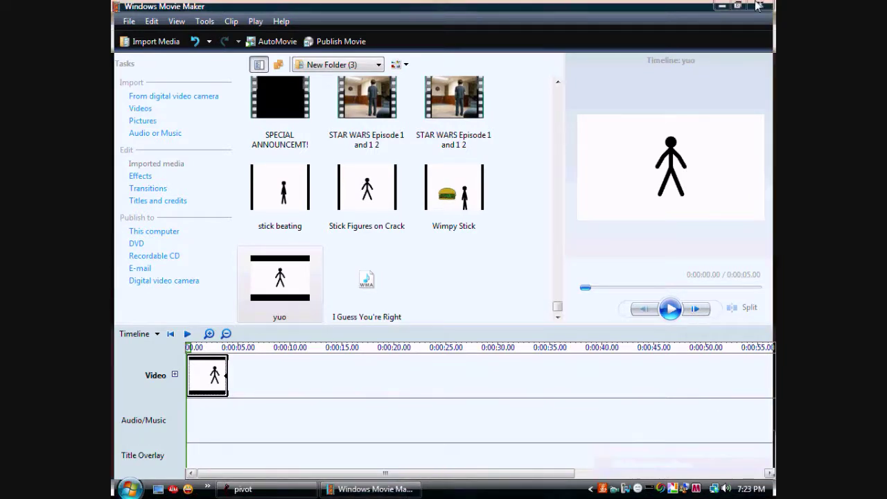
click(760, 6)
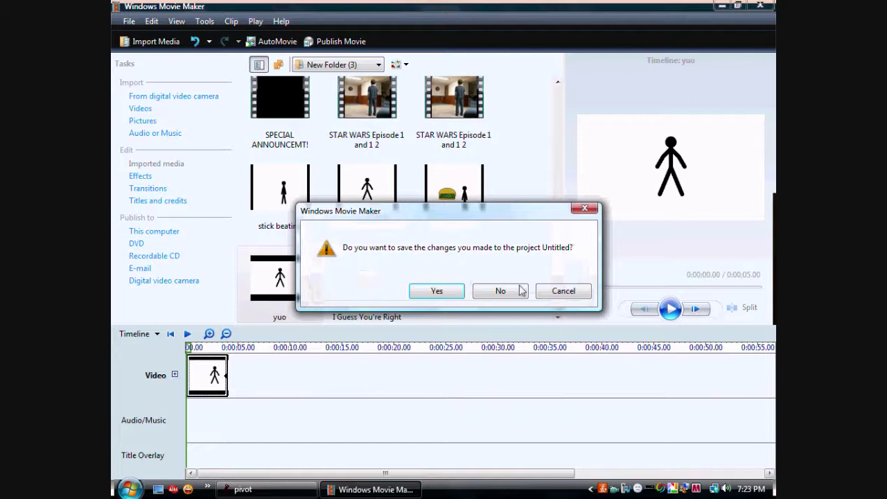
click(520, 290)
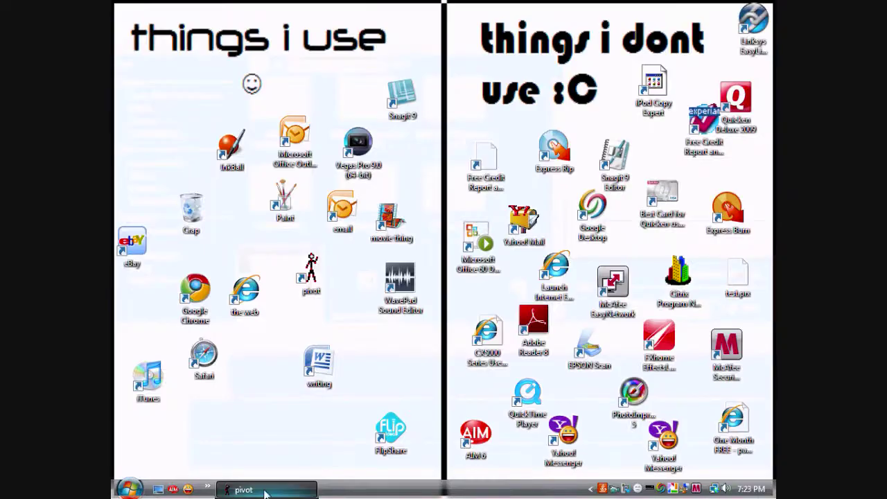
click(762, 6)
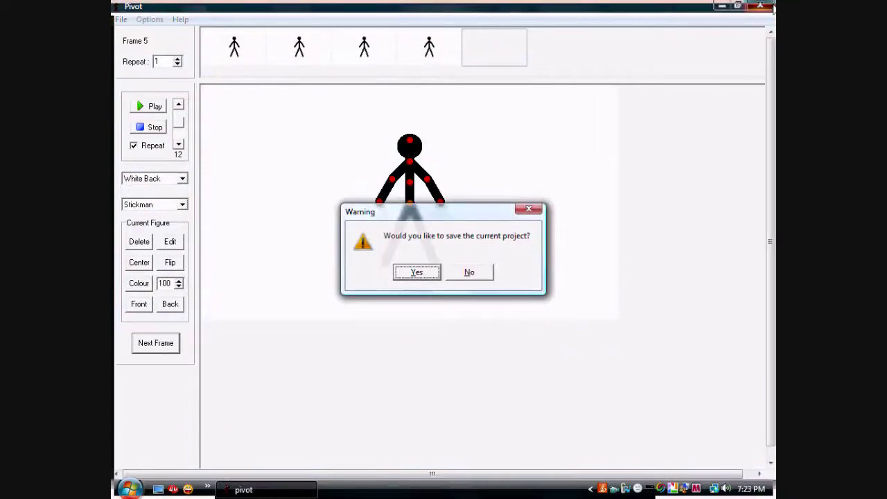
click(461, 276)
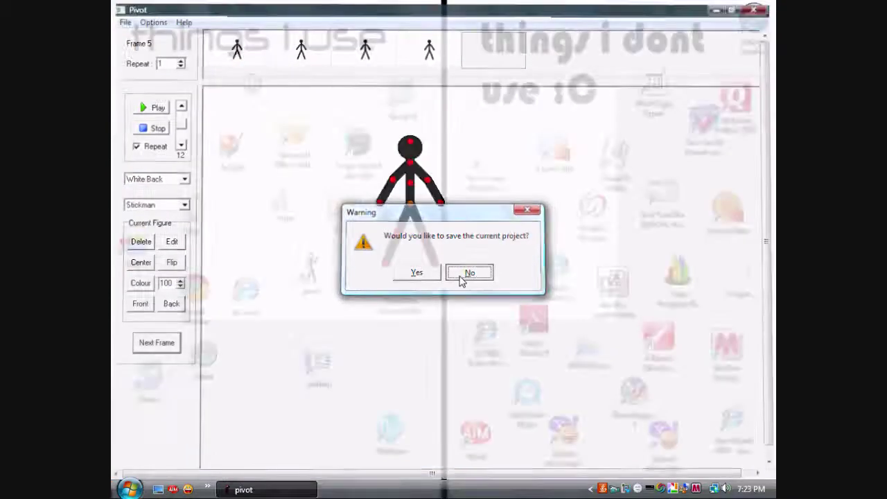